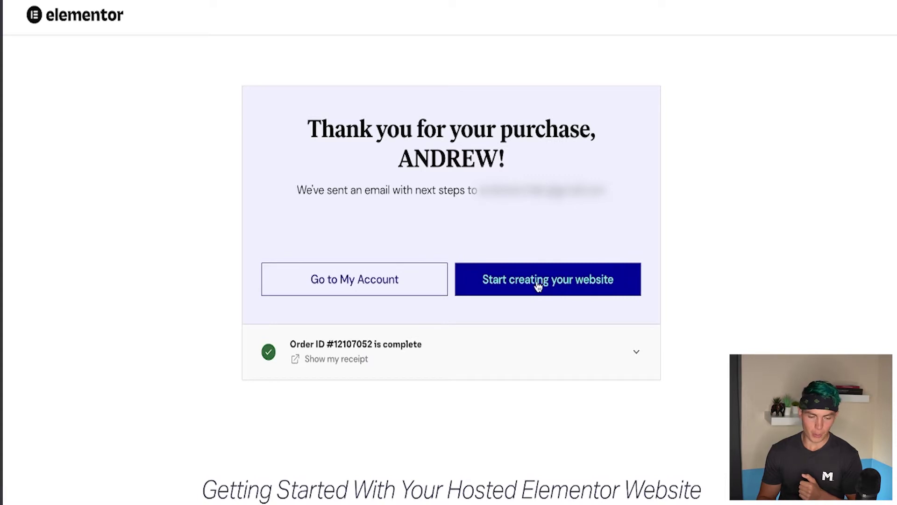
Step: Start creating the hosted website, name it with the owner's full name, and accept the suggested elementor.cloud domain
left_click(538, 286)
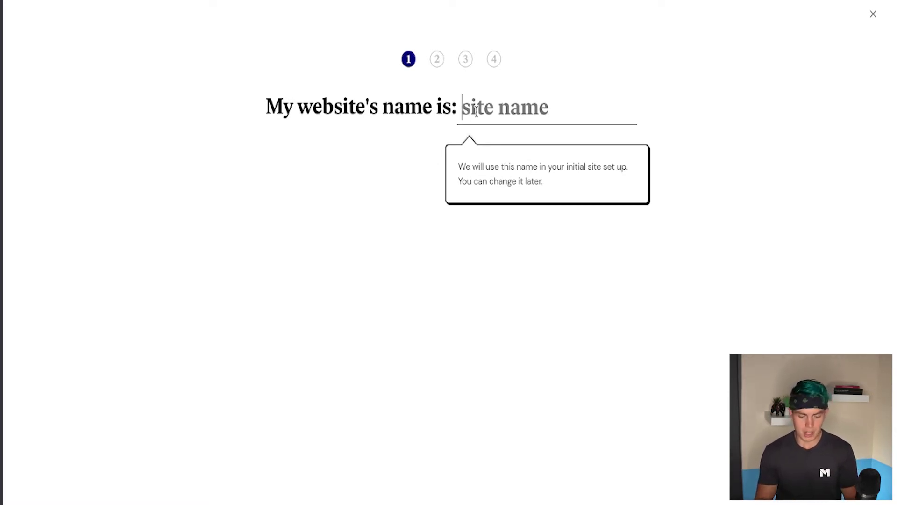
type("Apple Crider")
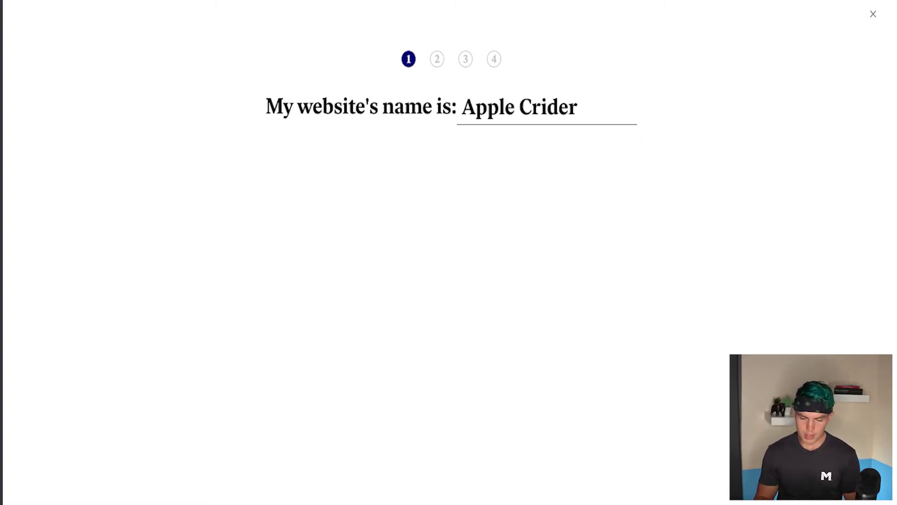
key("Return")
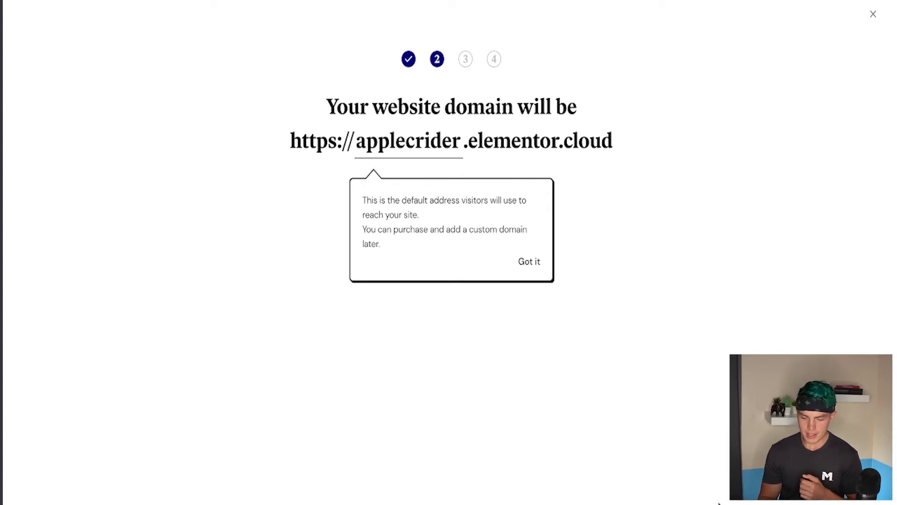
key("Return")
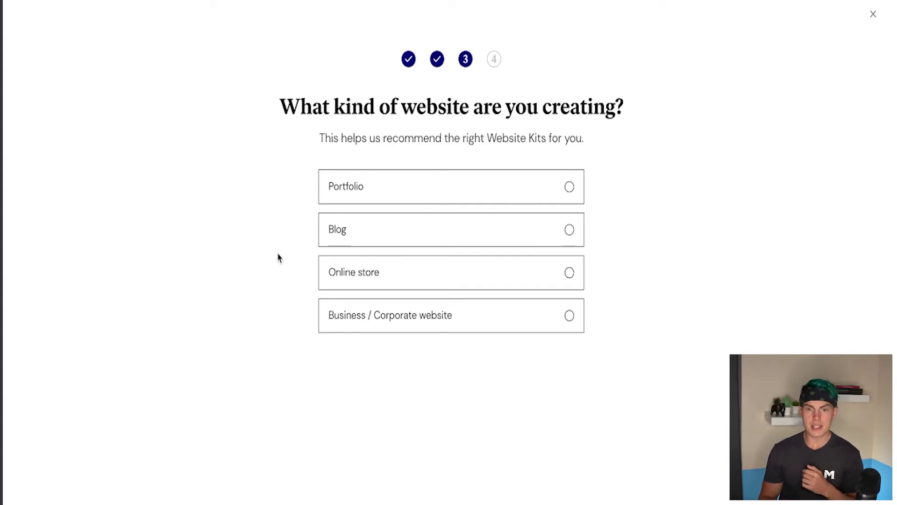
Step: Select Blog as the kind of website, then reset the Website Kit type filter to all types
left_click(378, 245)
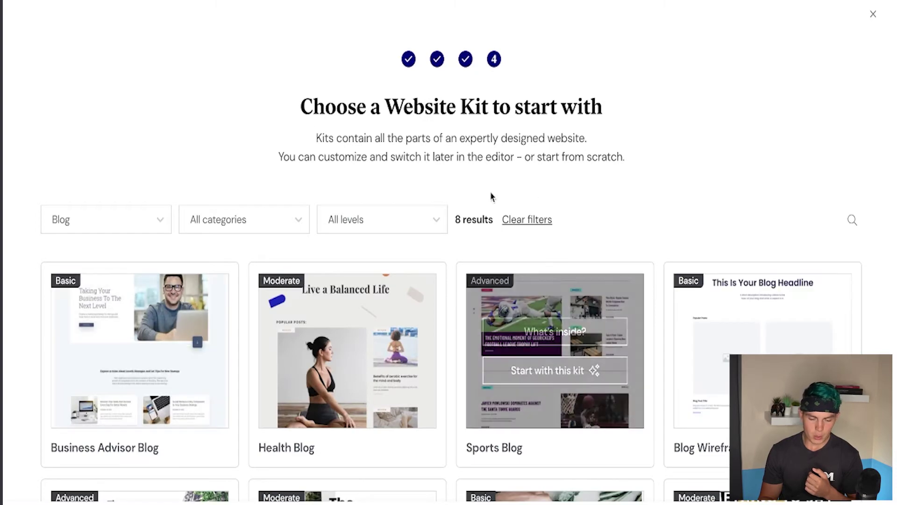
scroll(262, 115, "down", 5)
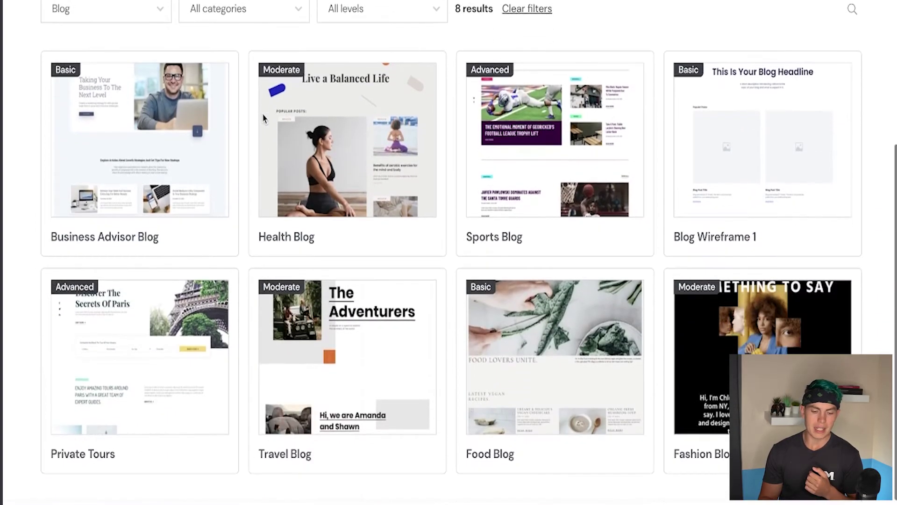
scroll(250, 144, "up", 2)
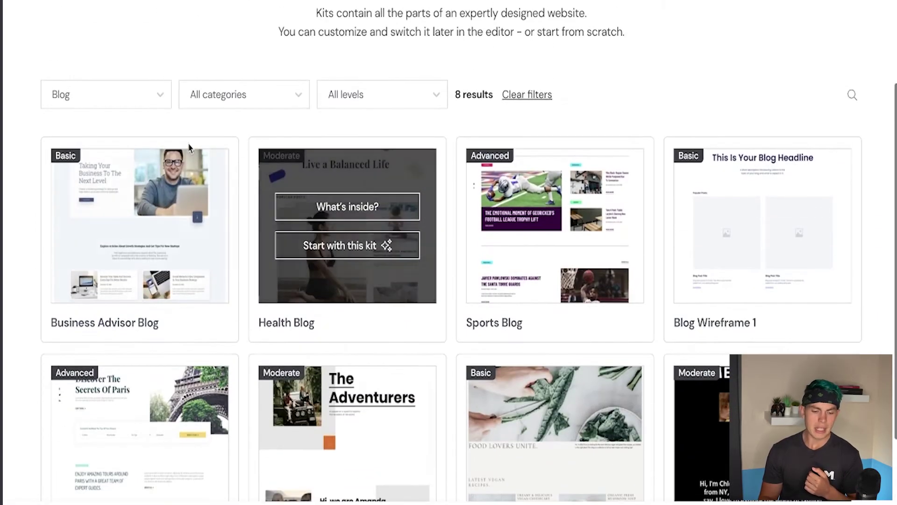
left_click(110, 92)
left_click(98, 131)
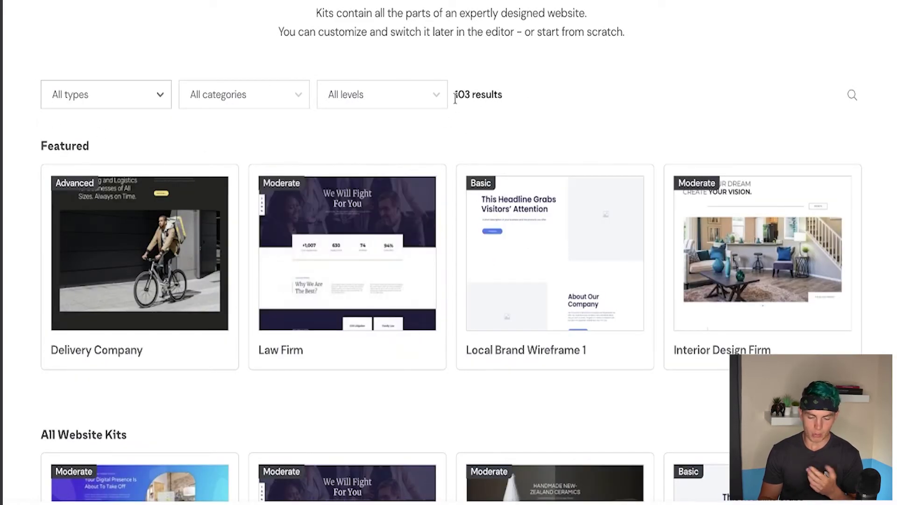
Step: Start the site with the featured Local Brand Wireframe 1 kit
scroll(455, 97, "down", 2)
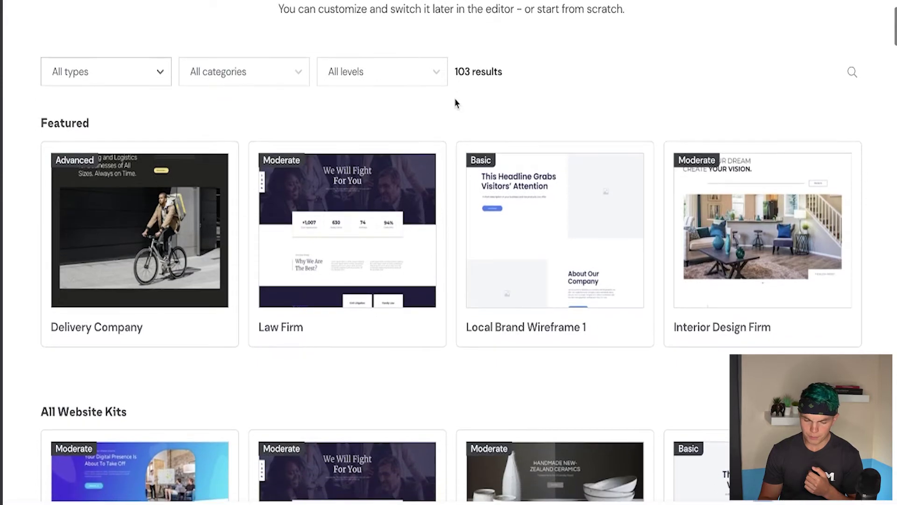
mouse_move(517, 163)
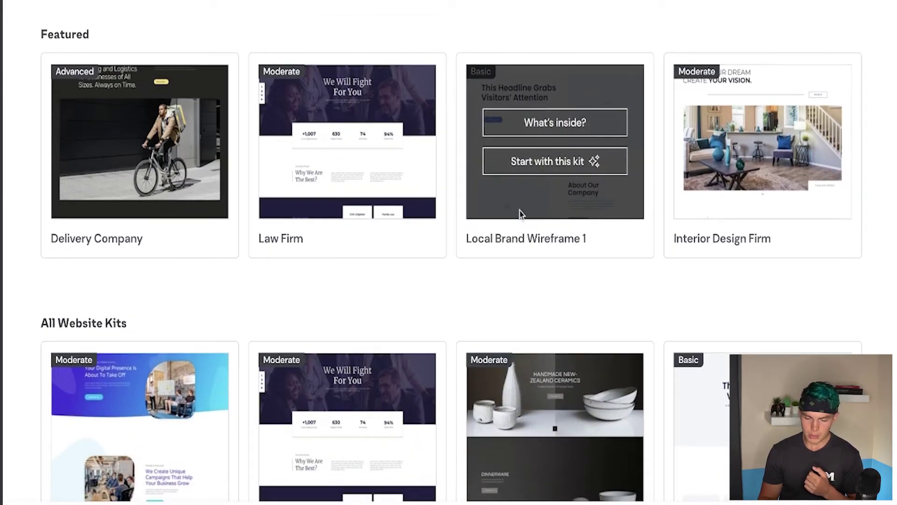
left_click(544, 168)
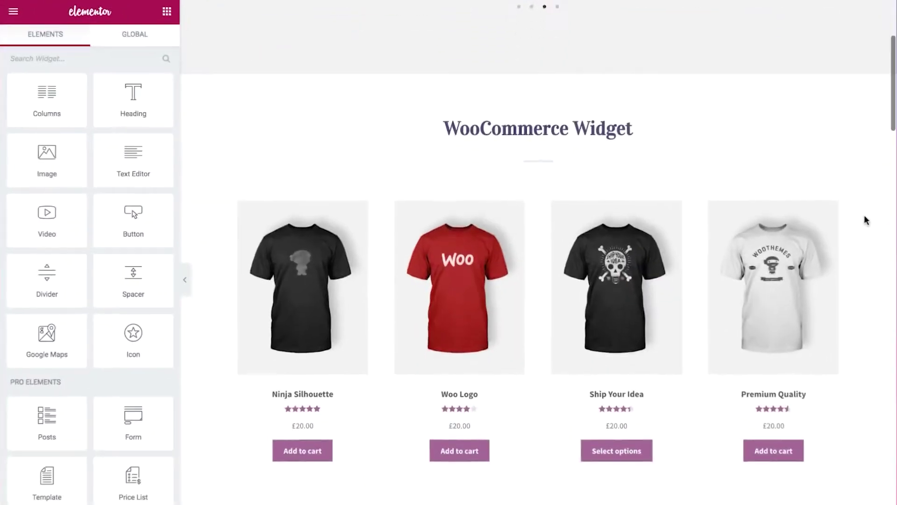
scroll(865, 220, "down", 8)
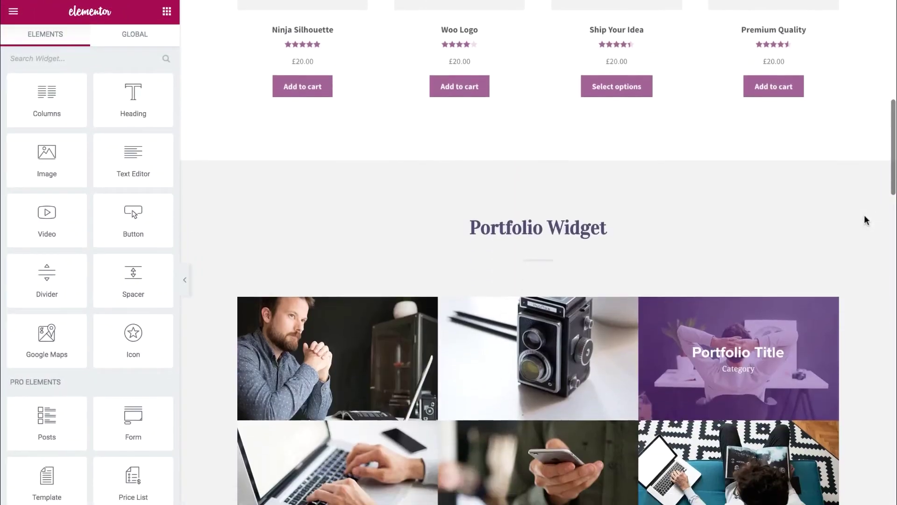
scroll(865, 217, "down", 15)
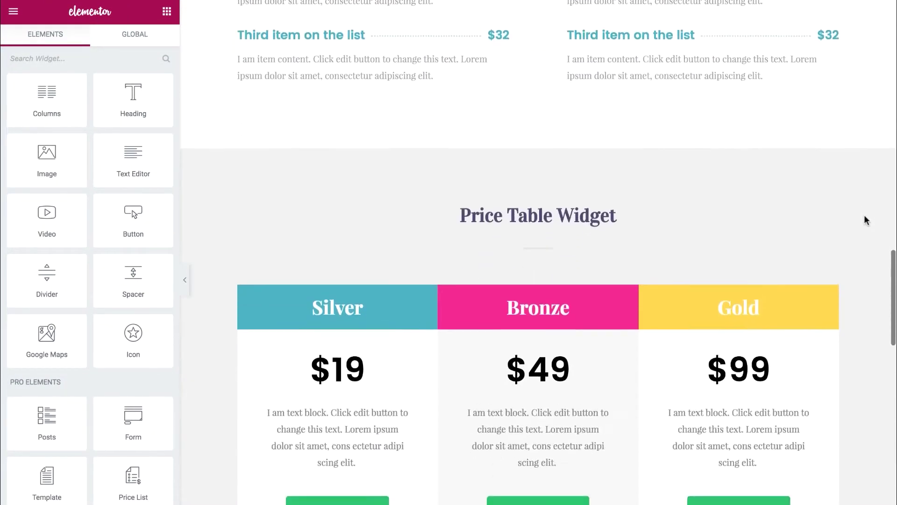
scroll(864, 216, "down", 15)
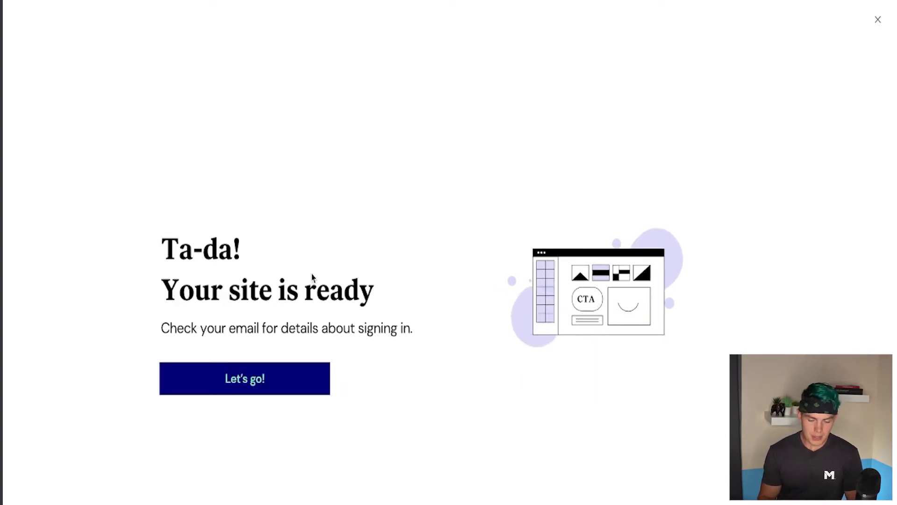
Step: Continue to the websites overview and open the newly created site for editing with Elementor
left_click(296, 370)
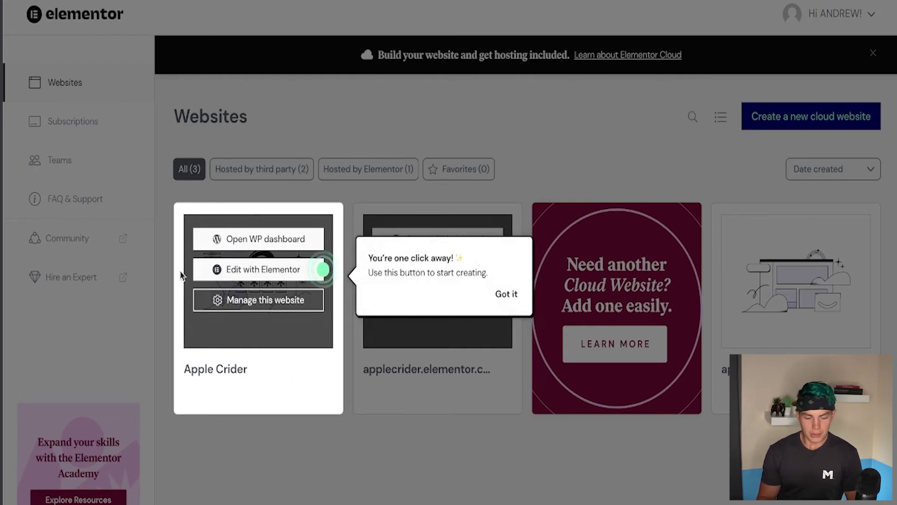
left_click(246, 274)
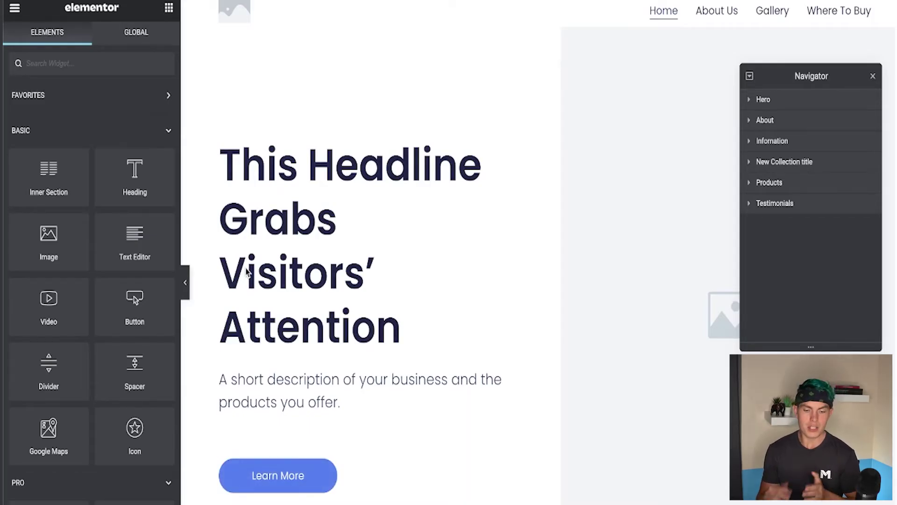
Step: Examine the full home page template from the headline to the customer reviews with the widget panel hidden, then restore the panel
left_click(185, 283)
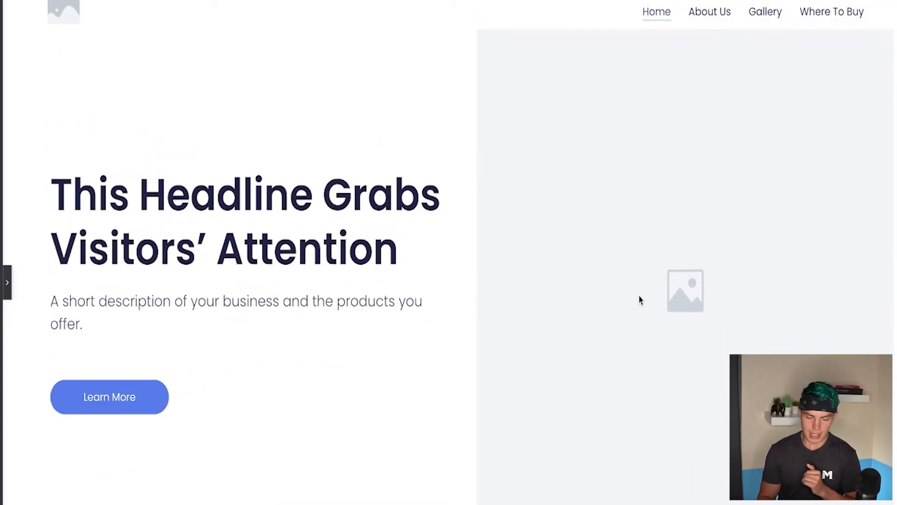
scroll(248, 414, "down", 10)
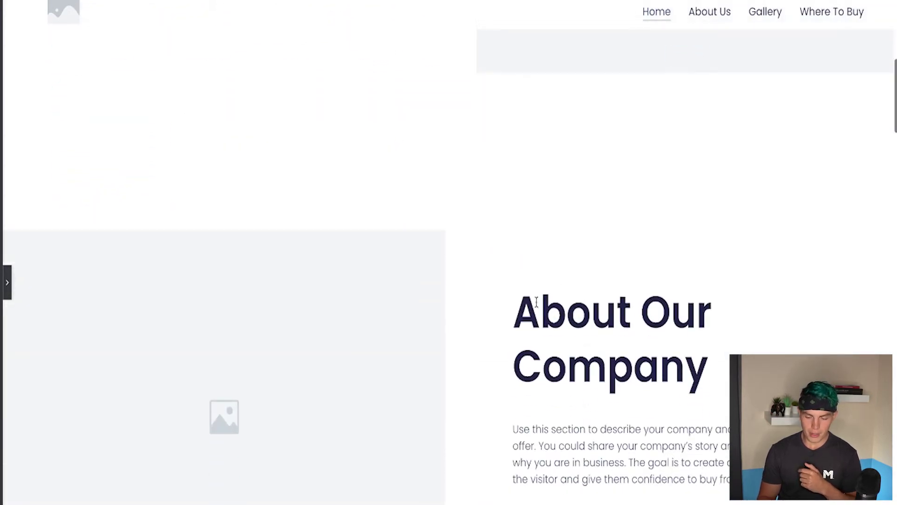
scroll(182, 389, "down", 10)
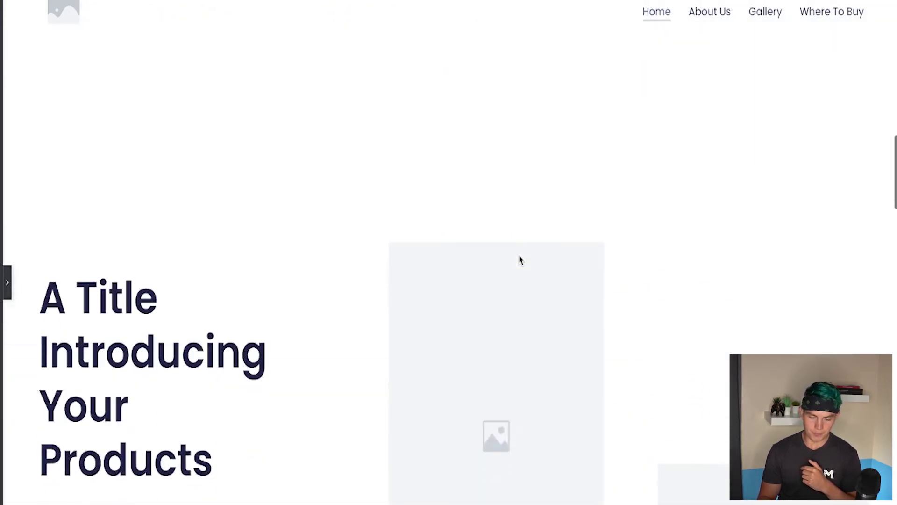
scroll(200, 409, "down", 10)
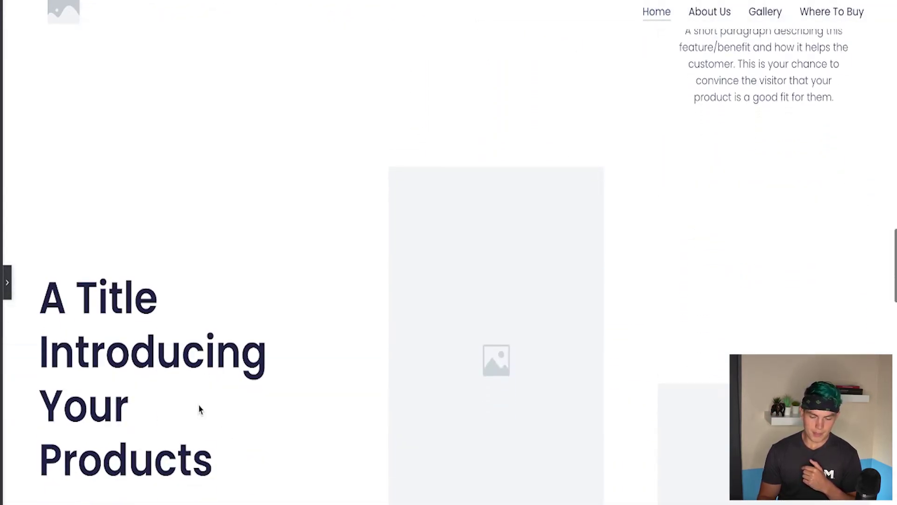
scroll(682, 320, "down", 10)
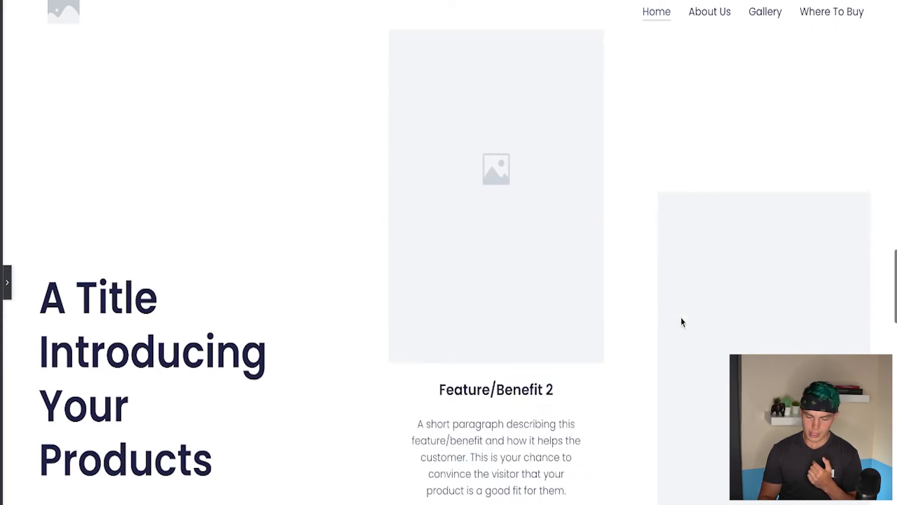
scroll(682, 321, "down", 10)
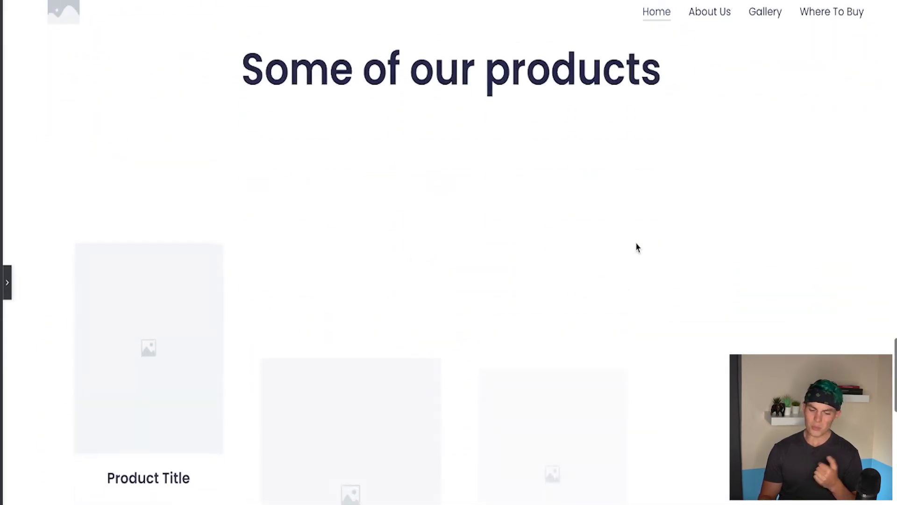
scroll(637, 248, "down", 2)
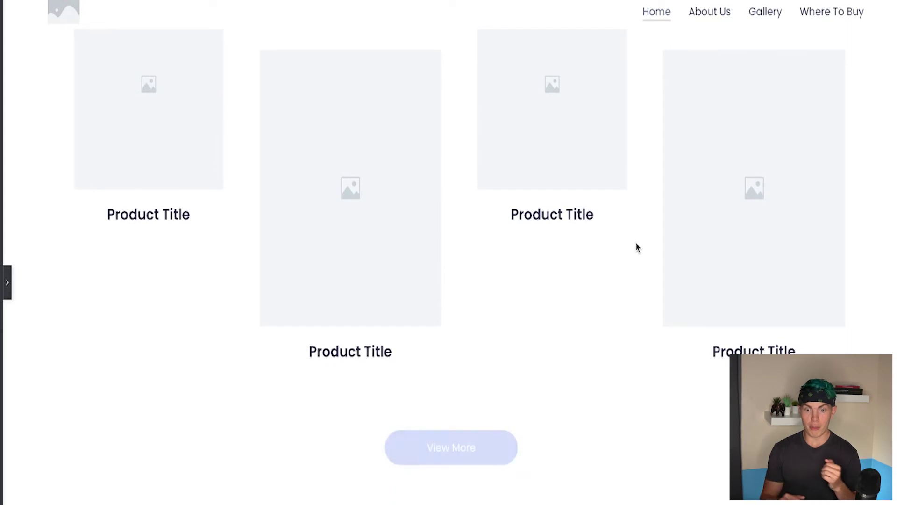
scroll(334, 419, "down", 2)
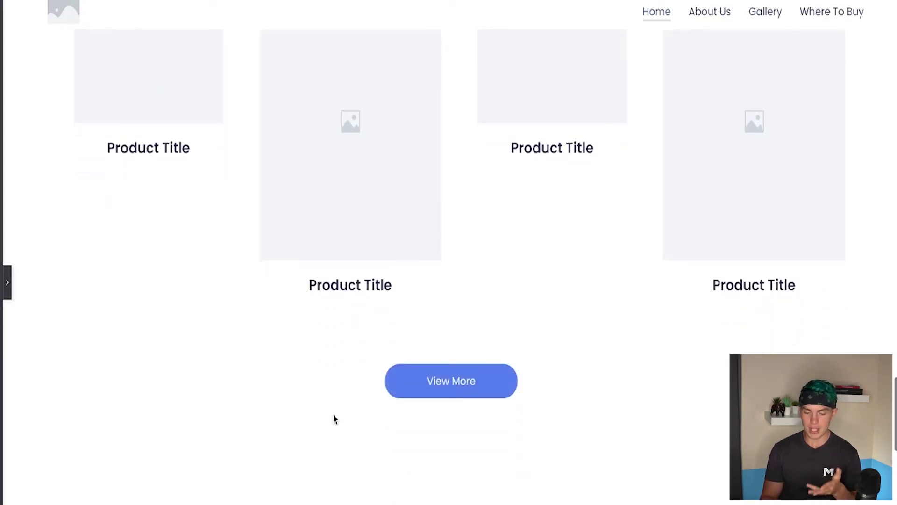
scroll(300, 388, "down", 10)
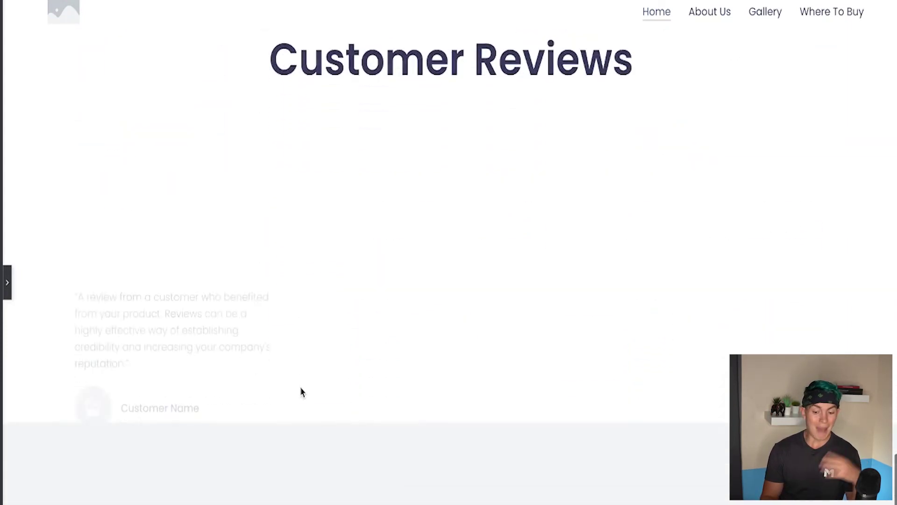
scroll(371, 243, "up", 15)
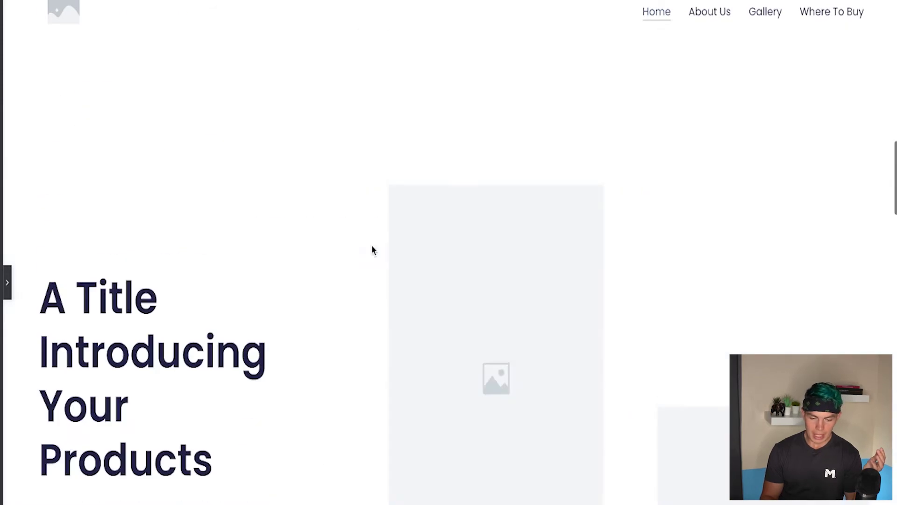
left_click(7, 283)
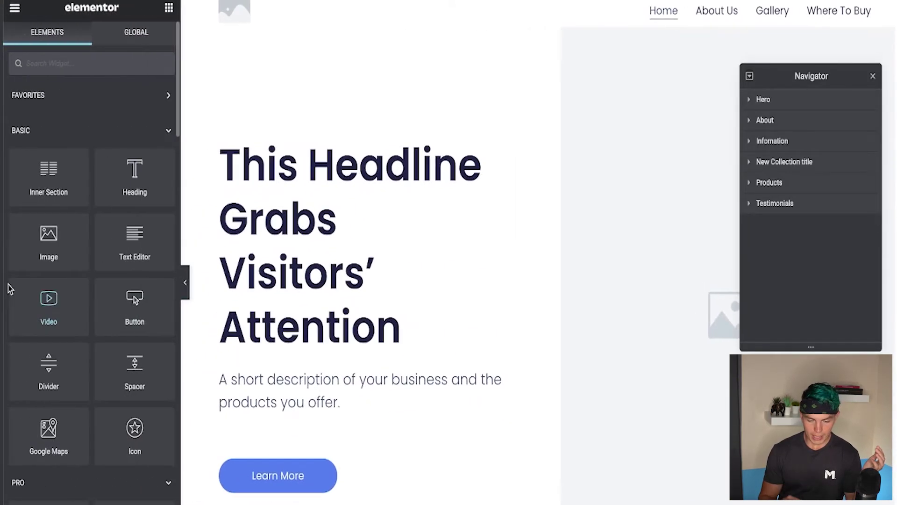
Step: Delete the Information, New Collection title, Products and Testimonials sections from the home page
scroll(451, 304, "down", 12)
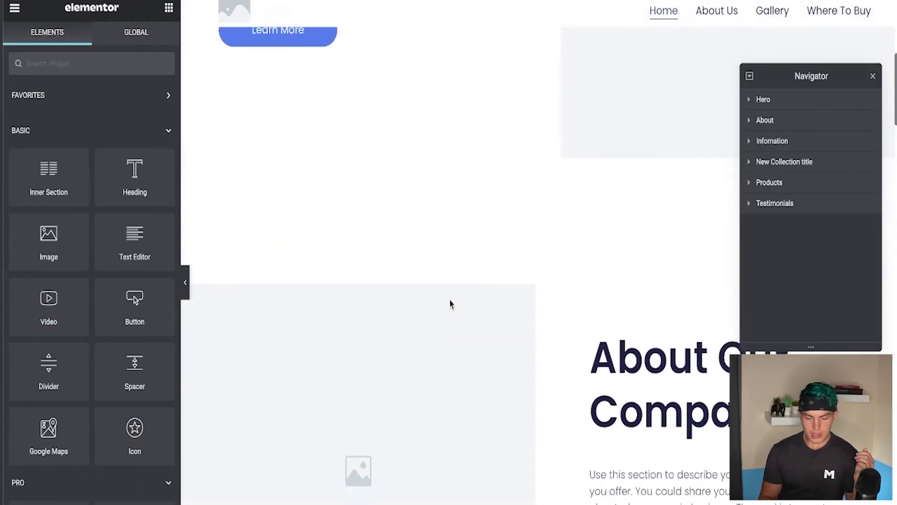
scroll(451, 304, "up", 10)
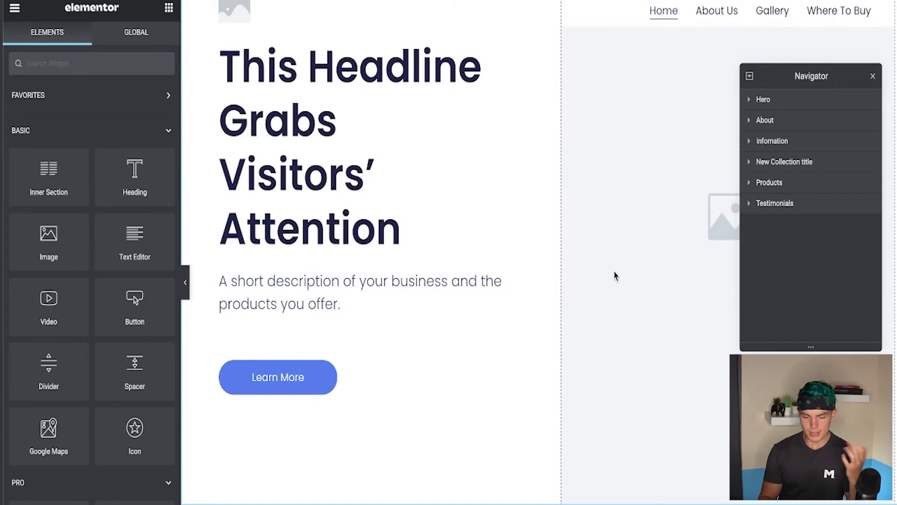
scroll(615, 276, "down", 8)
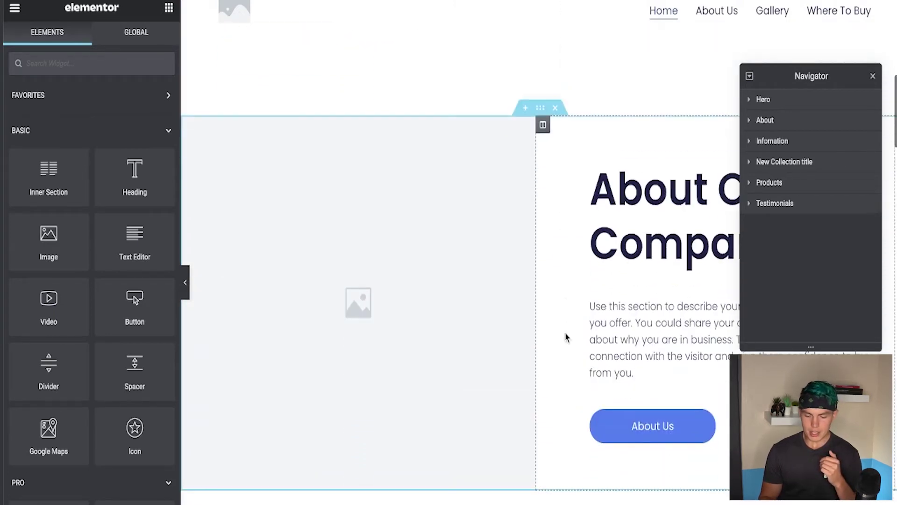
scroll(673, 248, "down", 6)
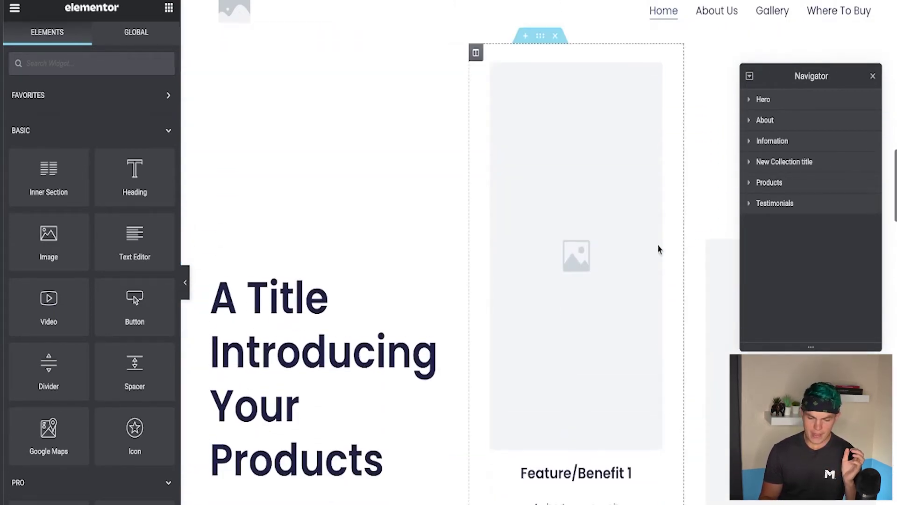
left_click(556, 36)
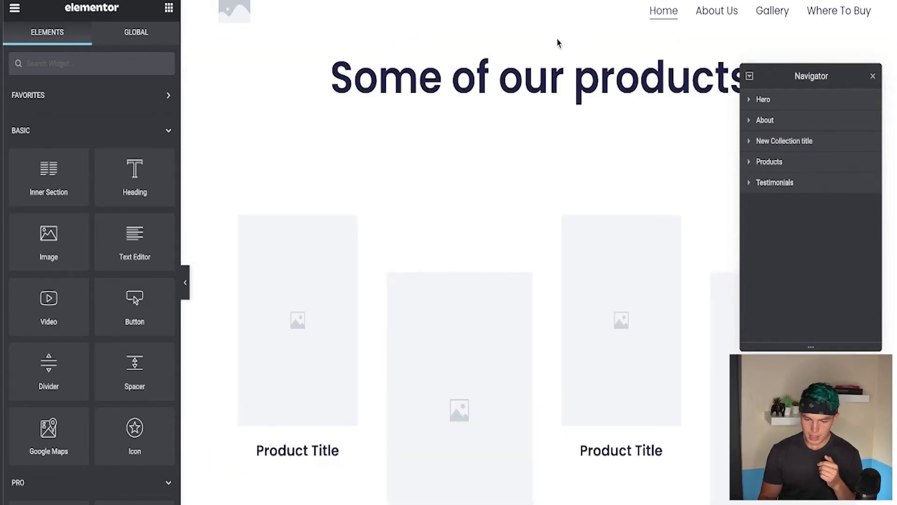
left_click(556, 36)
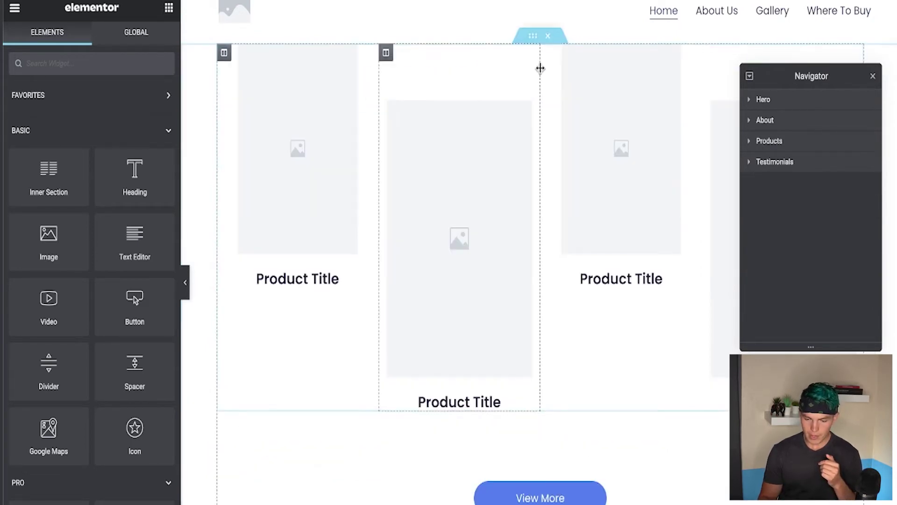
left_click(555, 37)
left_click(555, 37)
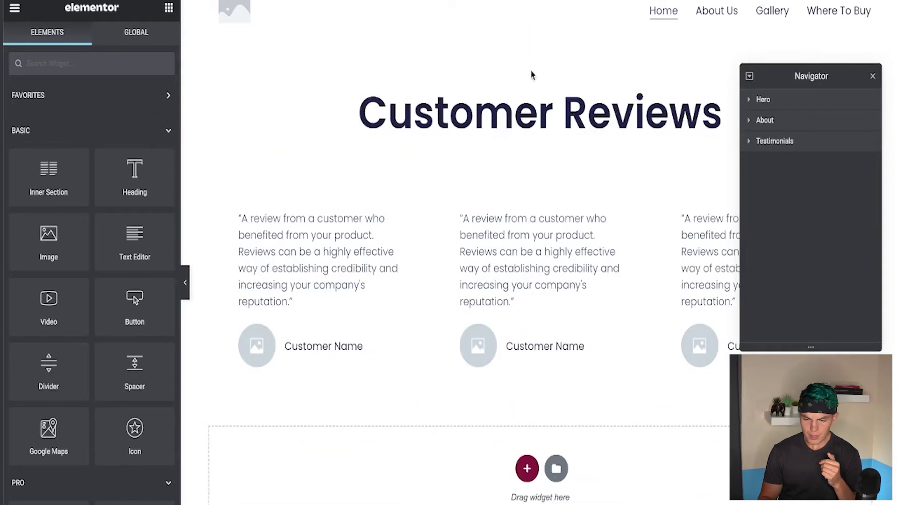
left_click(557, 75)
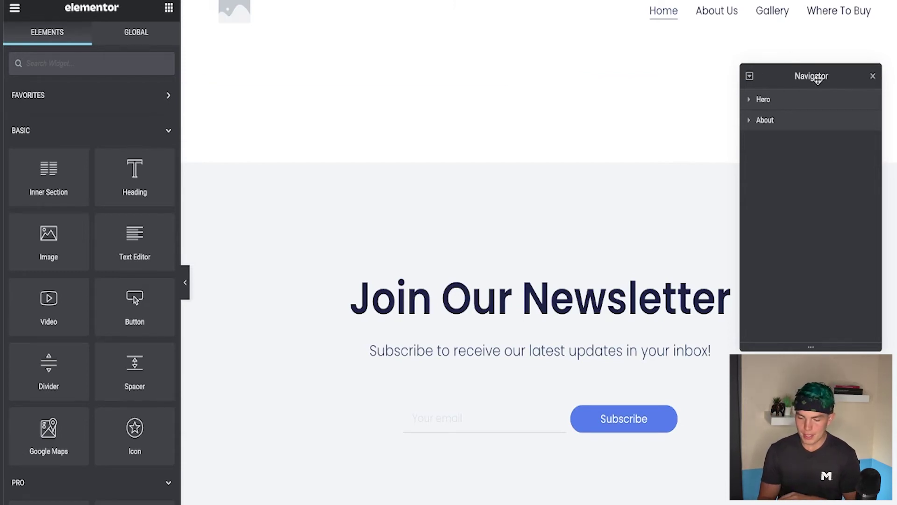
Step: Replace the hero section's headline on the home page with "Yo It's Apple!"
scroll(561, 240, "up", 10)
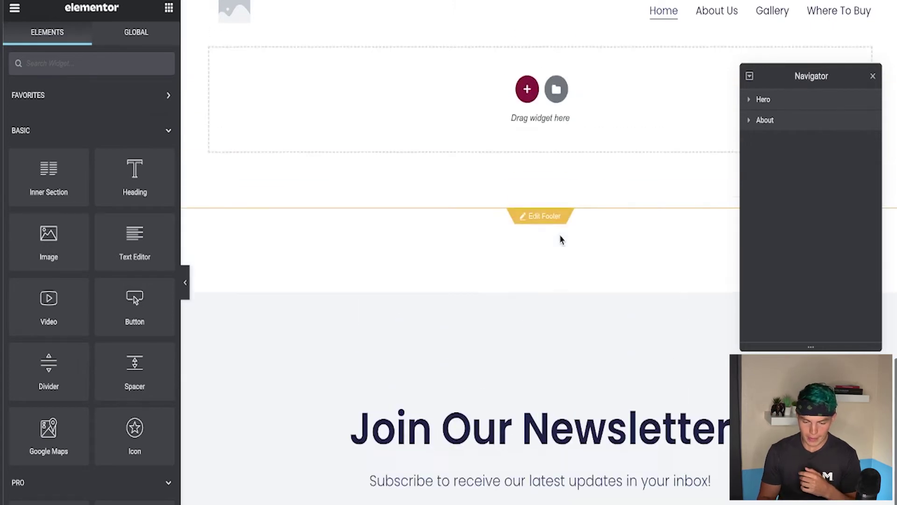
scroll(560, 239, "up", 6)
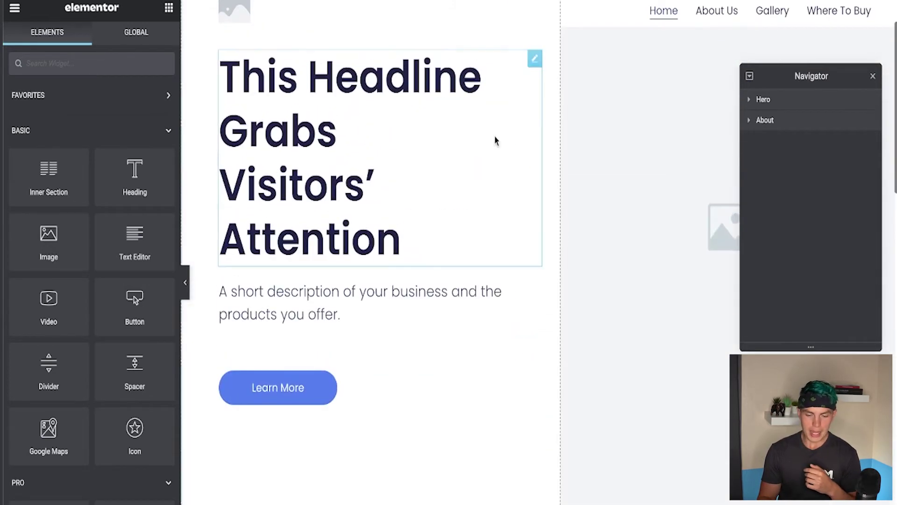
scroll(402, 239, "down", 14)
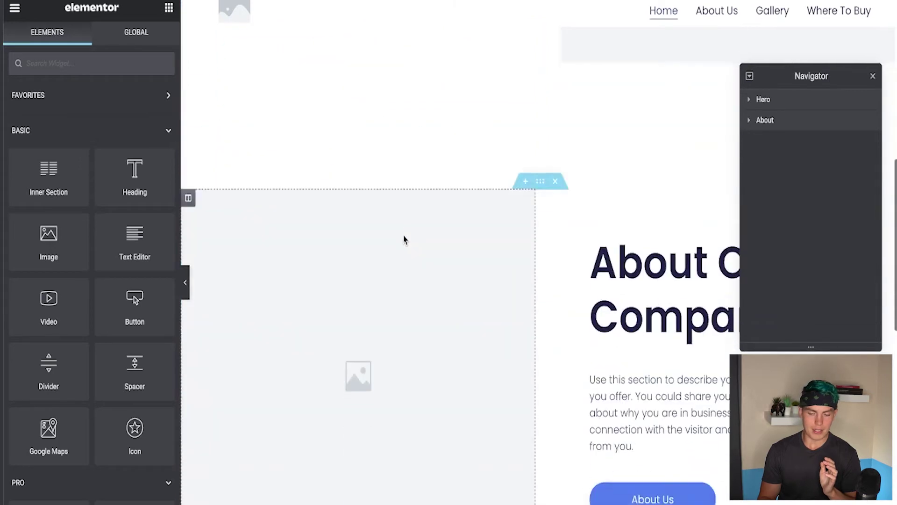
scroll(536, 485, "down", 4)
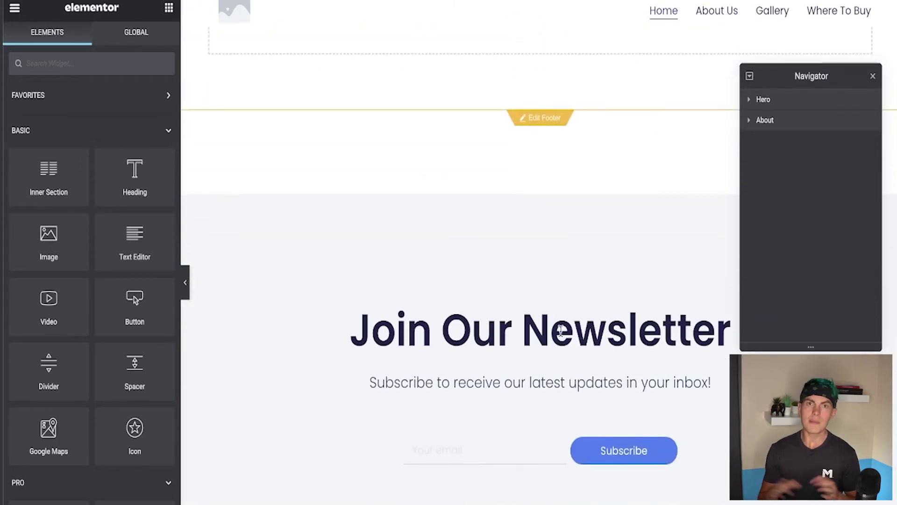
scroll(560, 331, "up", 15)
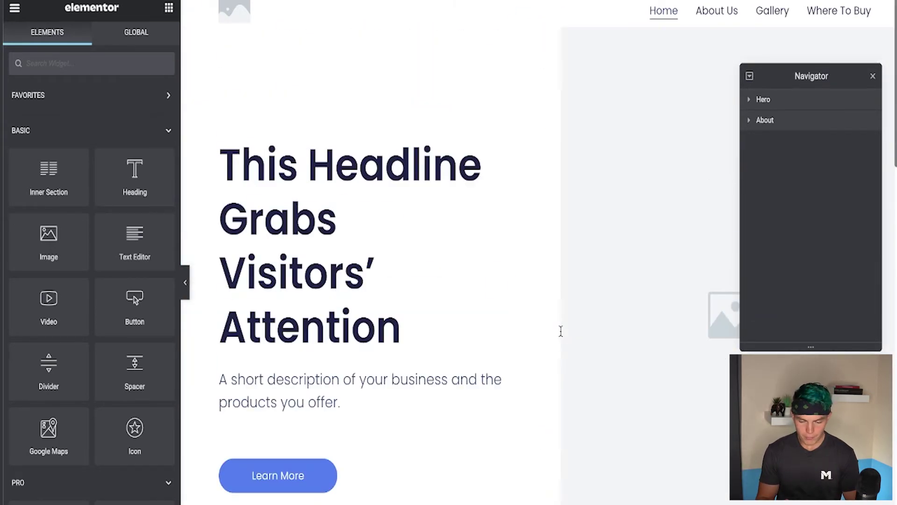
triple_click(285, 206)
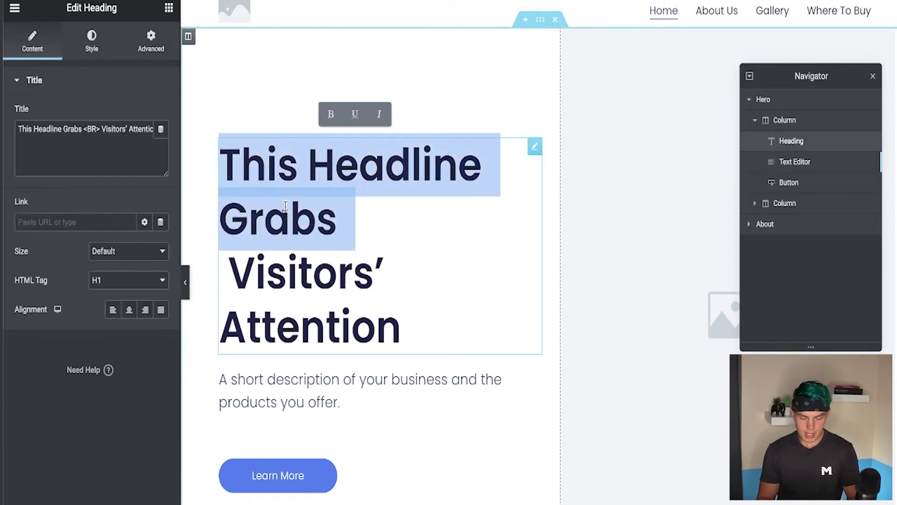
key("ctrl+a")
type("Yo")
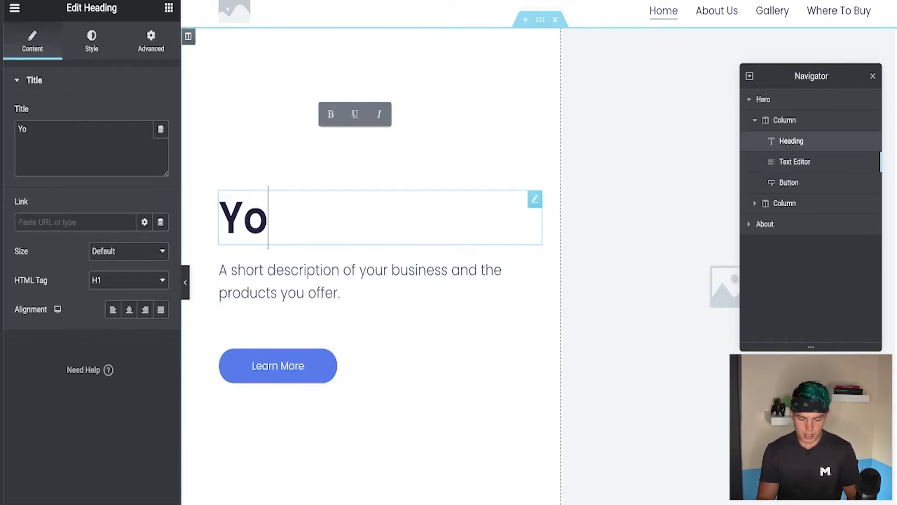
type(" It's Apple!")
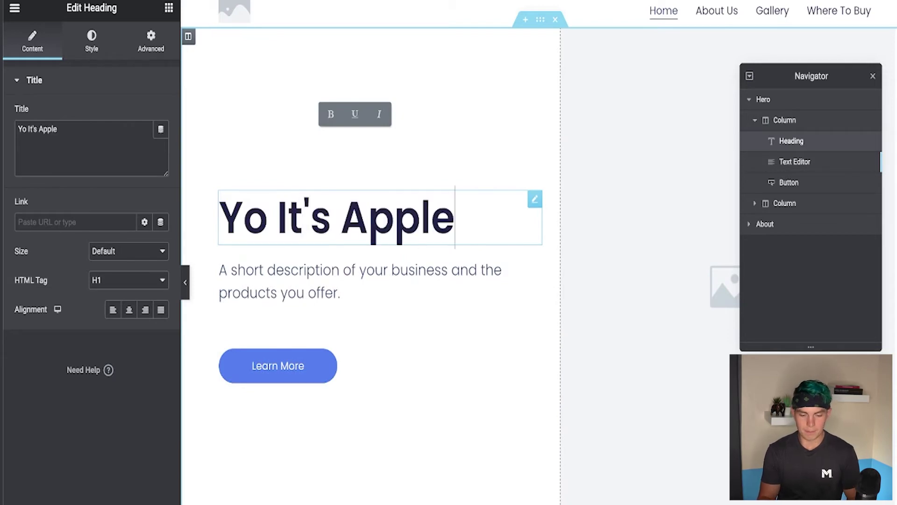
left_click(327, 280)
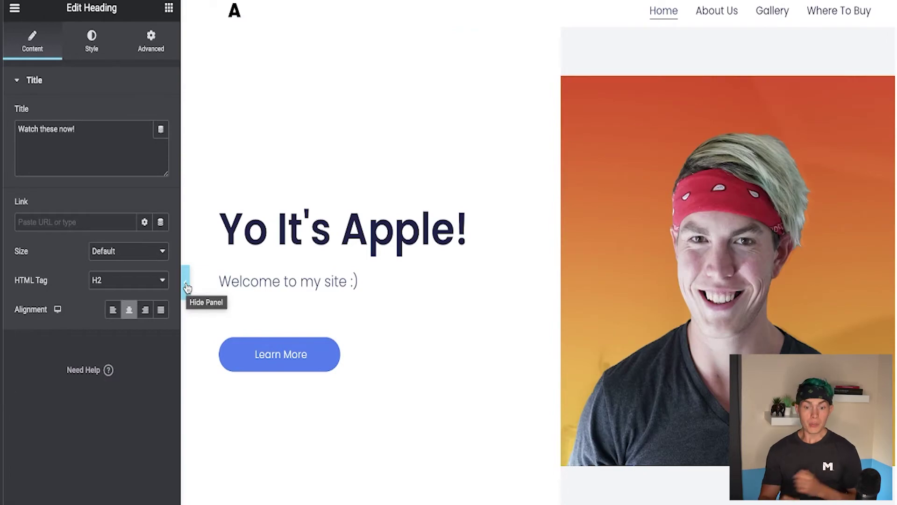
Step: Examine the customized home page with the panel hidden, following the Learn More link and continuing to the newsletter, then restore the panel
left_click(187, 287)
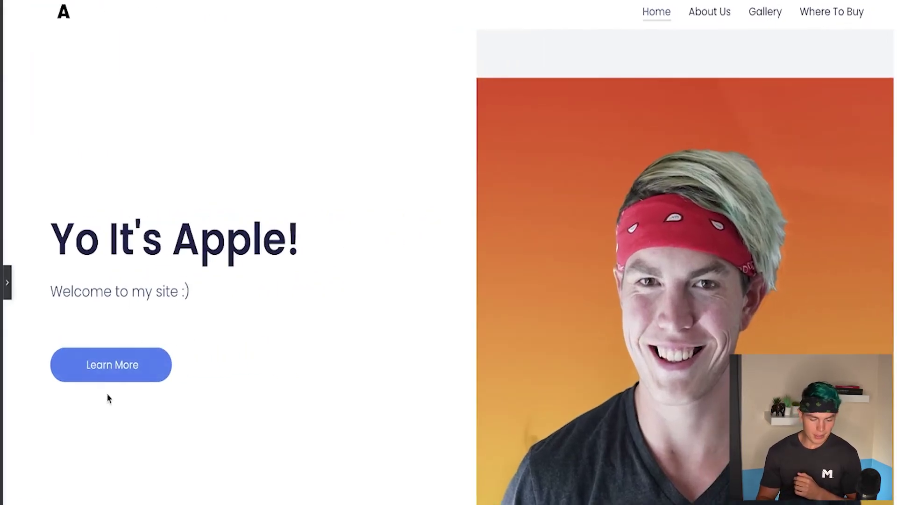
left_click(103, 375)
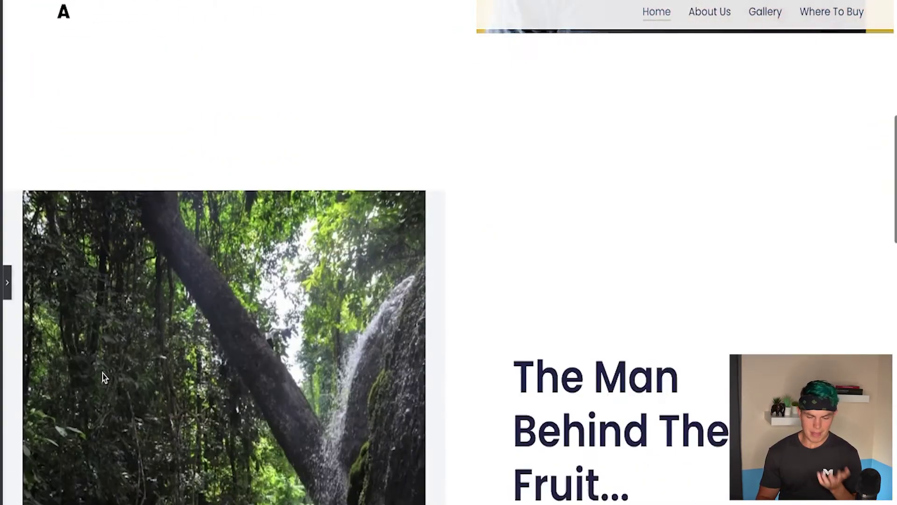
scroll(567, 256, "down", 2)
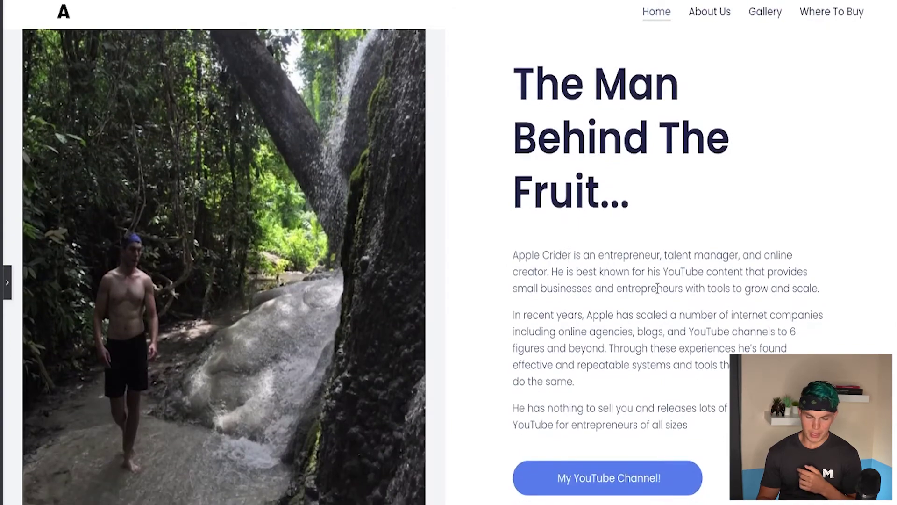
scroll(654, 285, "down", 3)
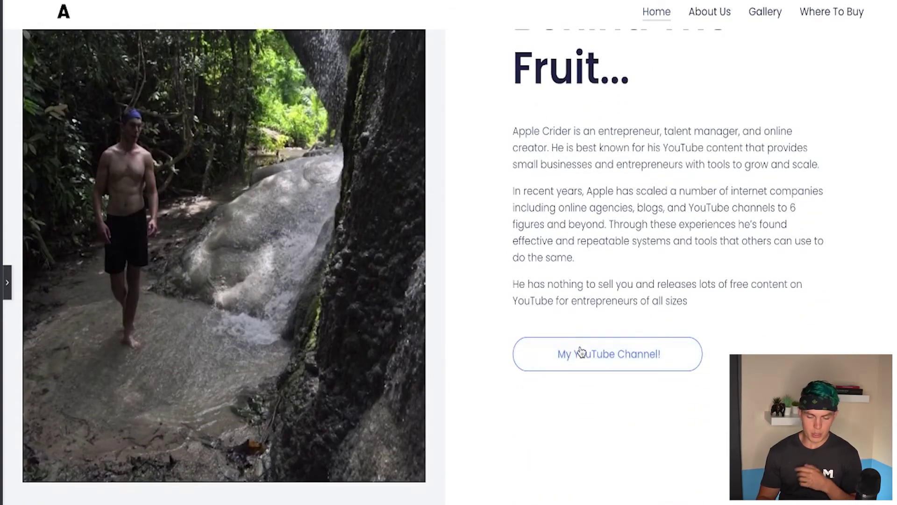
scroll(581, 354, "down", 10)
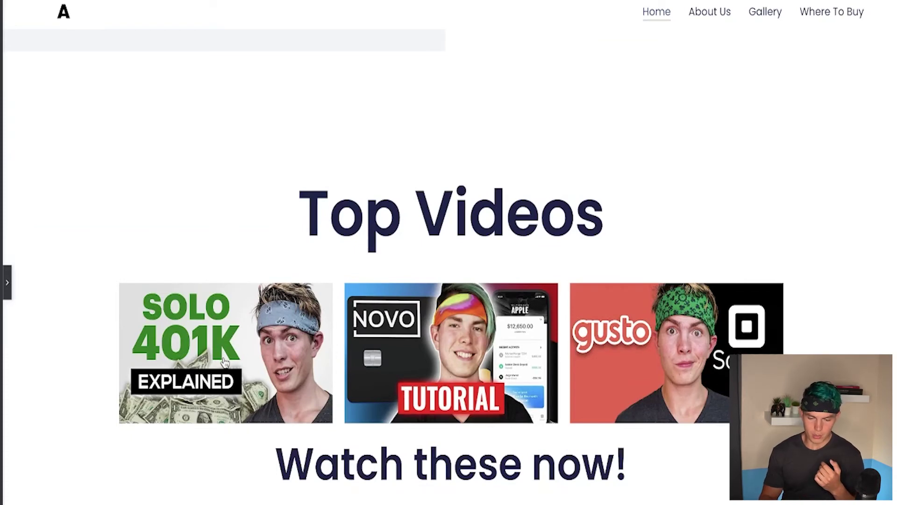
scroll(267, 257, "down", 7)
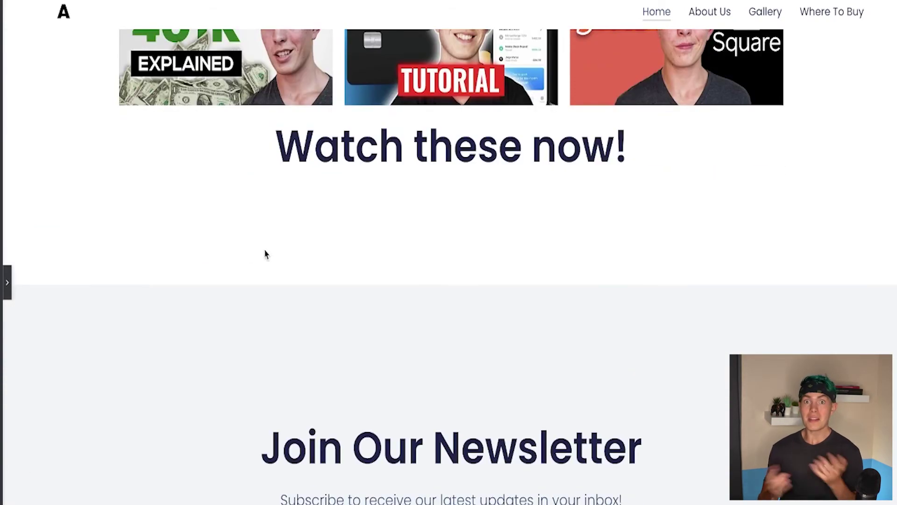
left_click(7, 283)
Step: Add a single-column section below the "Watch these now!" heading and place an Image widget in it
left_click(527, 277)
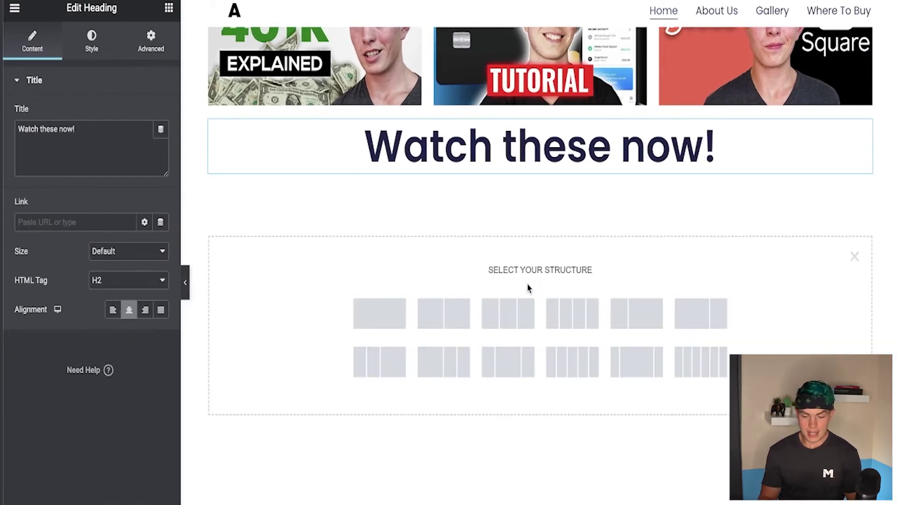
left_click(367, 317)
left_click(168, 9)
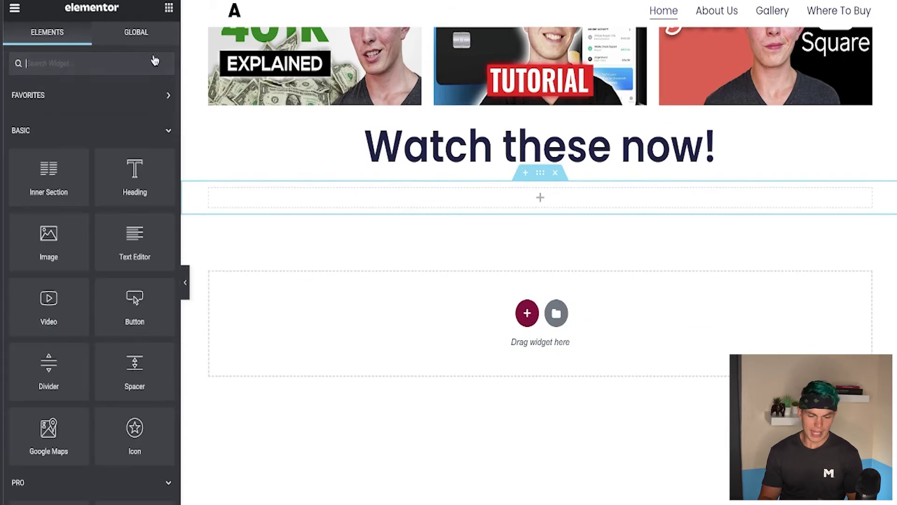
scroll(100, 228, "down", 2)
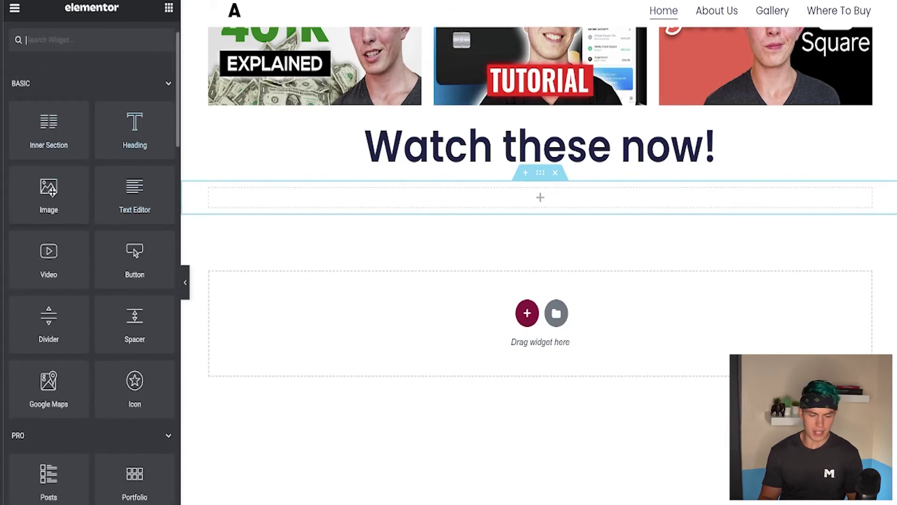
scroll(51, 201, "down", 15)
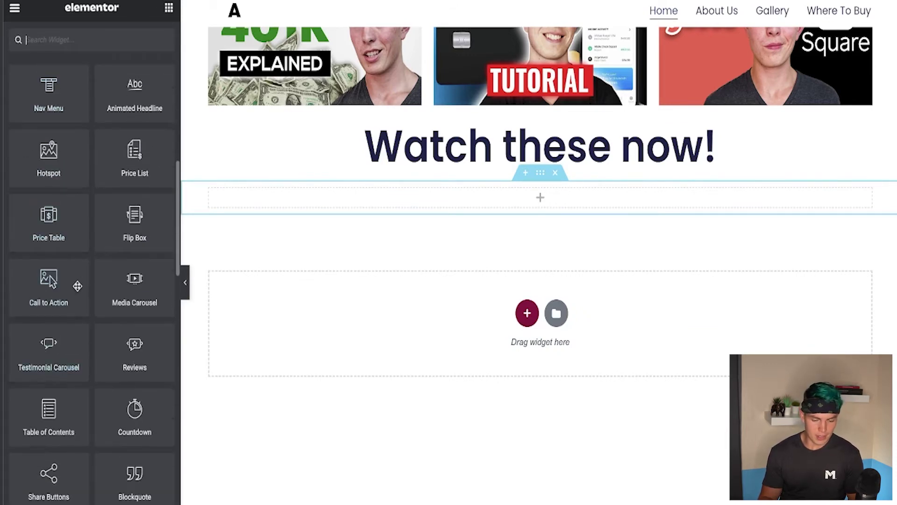
scroll(64, 218, "up", 15)
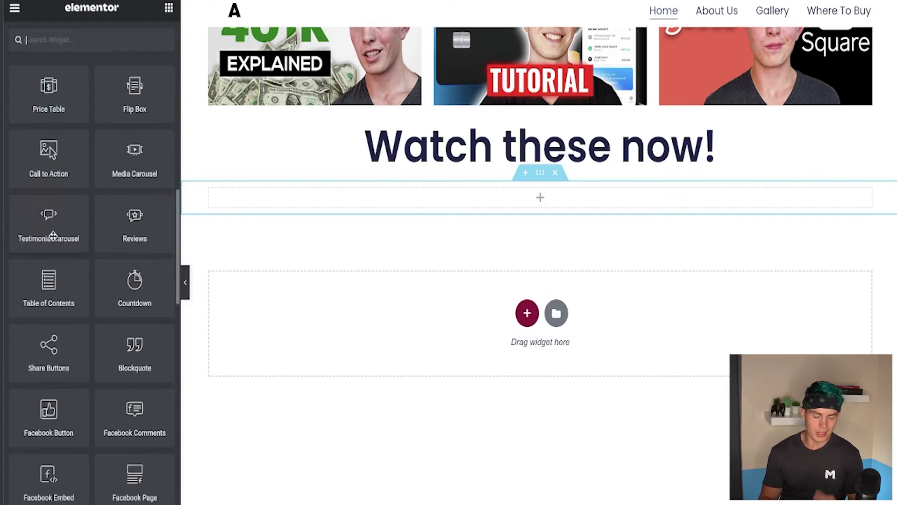
left_click_drag(59, 246, 558, 215)
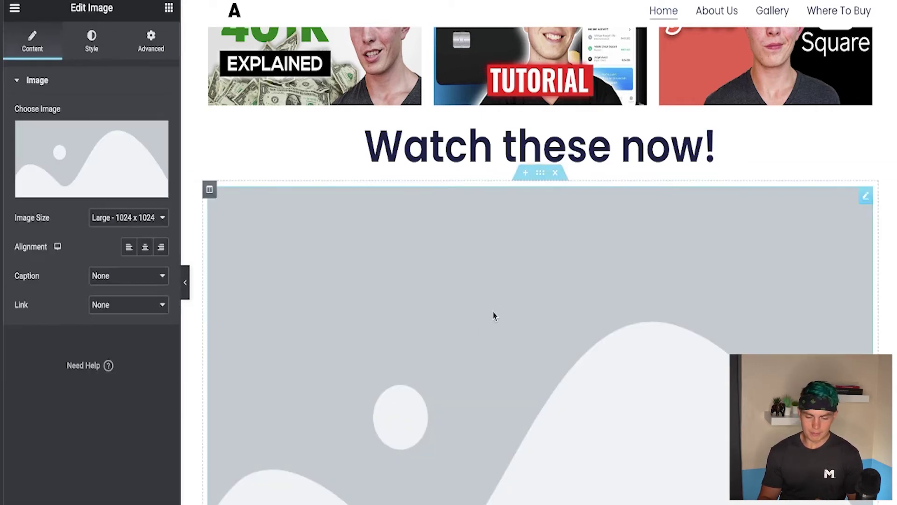
Step: Set the new widget's image to Gusto-vs-Square-Payroll-3.jpg from the media library
left_click(130, 138)
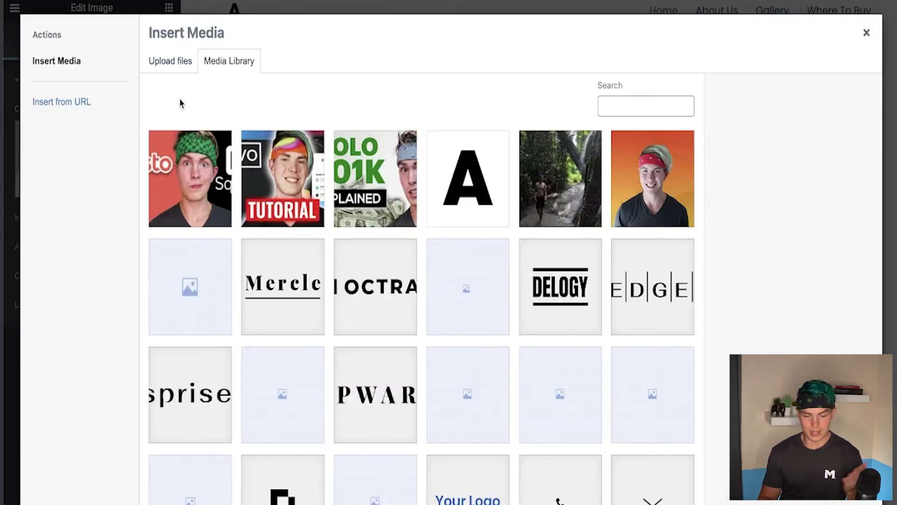
left_click(180, 172)
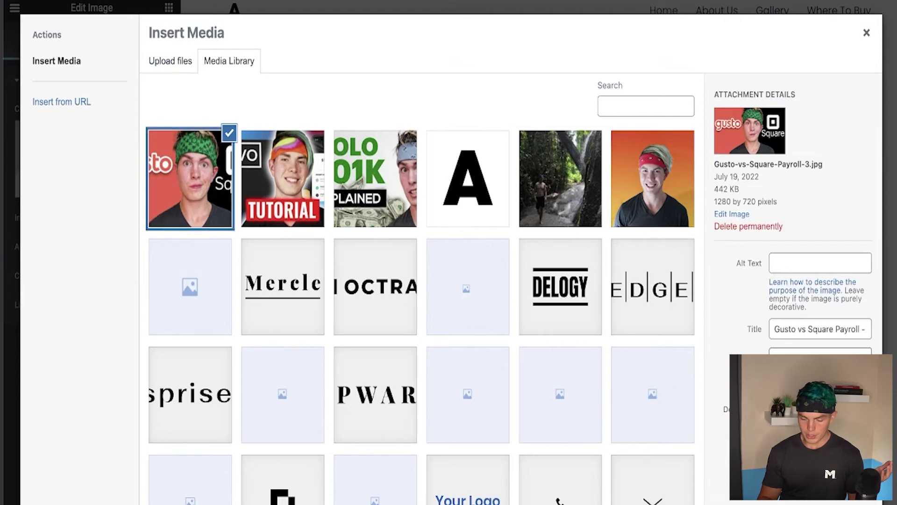
key("Return")
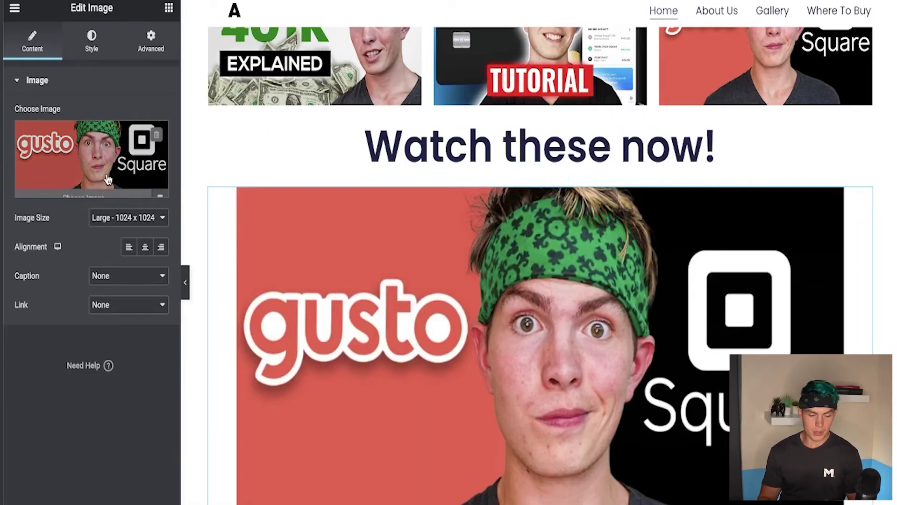
left_click(103, 304)
left_click(115, 335)
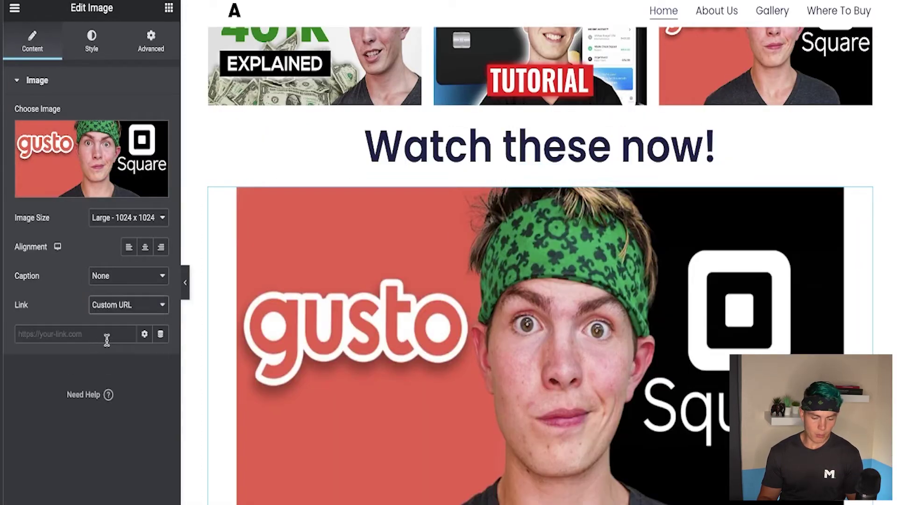
left_click(71, 339)
type("https://www.youtube.com/watch?v=MzQUvX4MQAw")
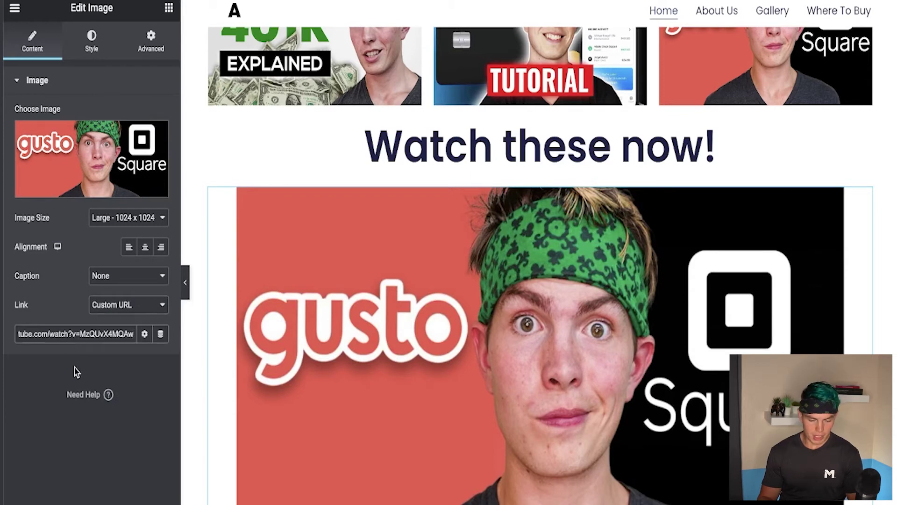